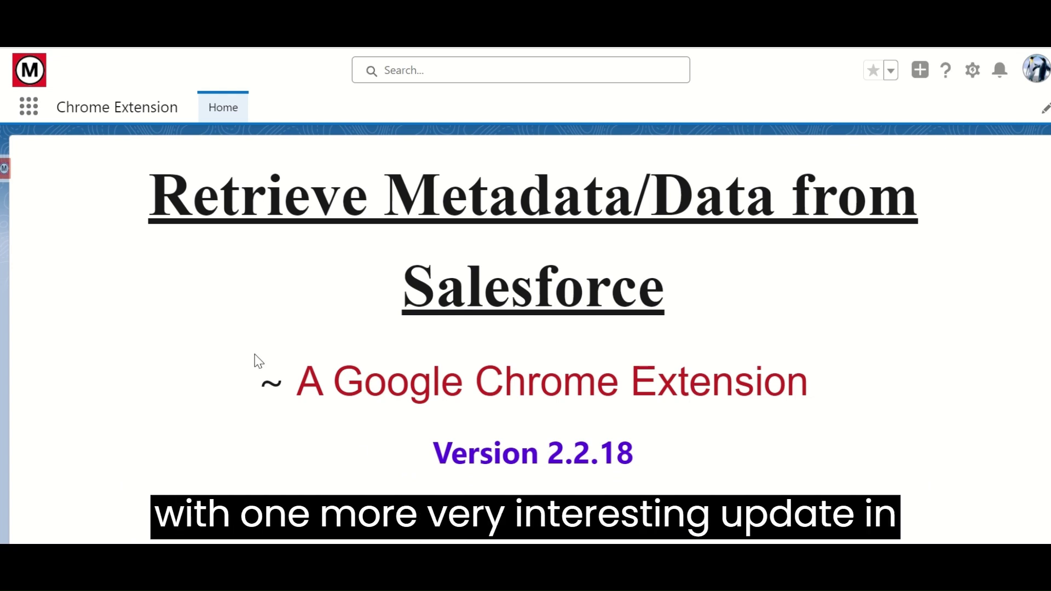
drag(164, 196, 852, 307)
click(840, 338)
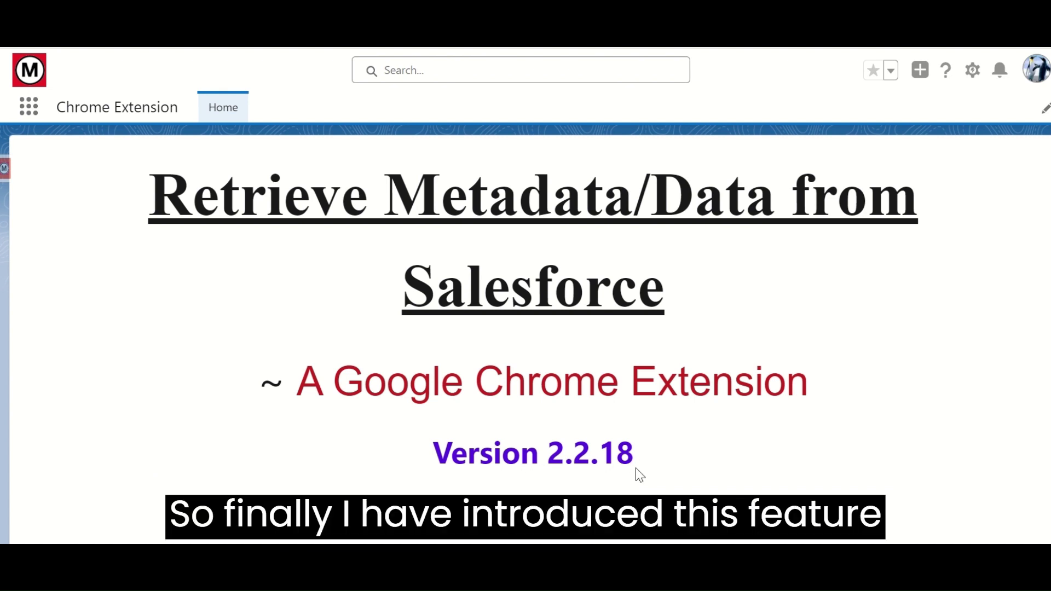
drag(547, 453, 652, 456)
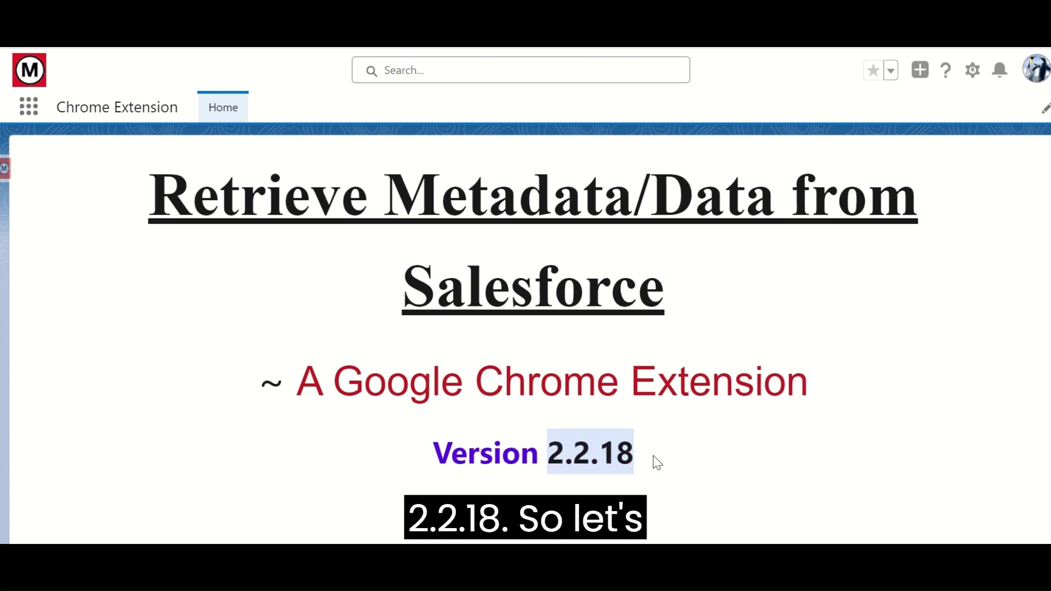
click(750, 461)
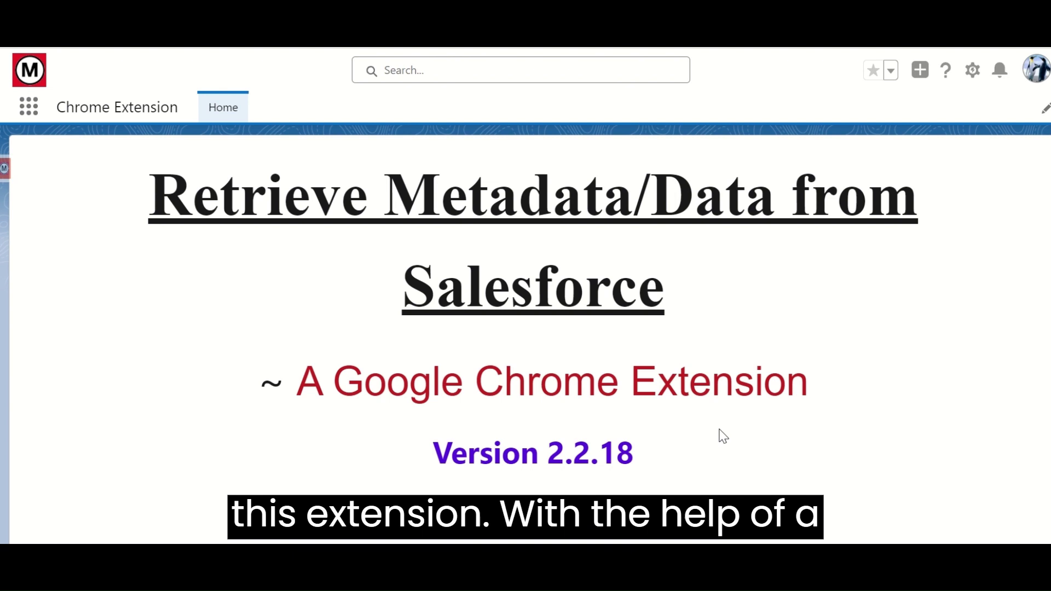
Step: Open the Retrieve Metadata/Data from Salesforce extension on the page and switch to its REST Client
click(6, 173)
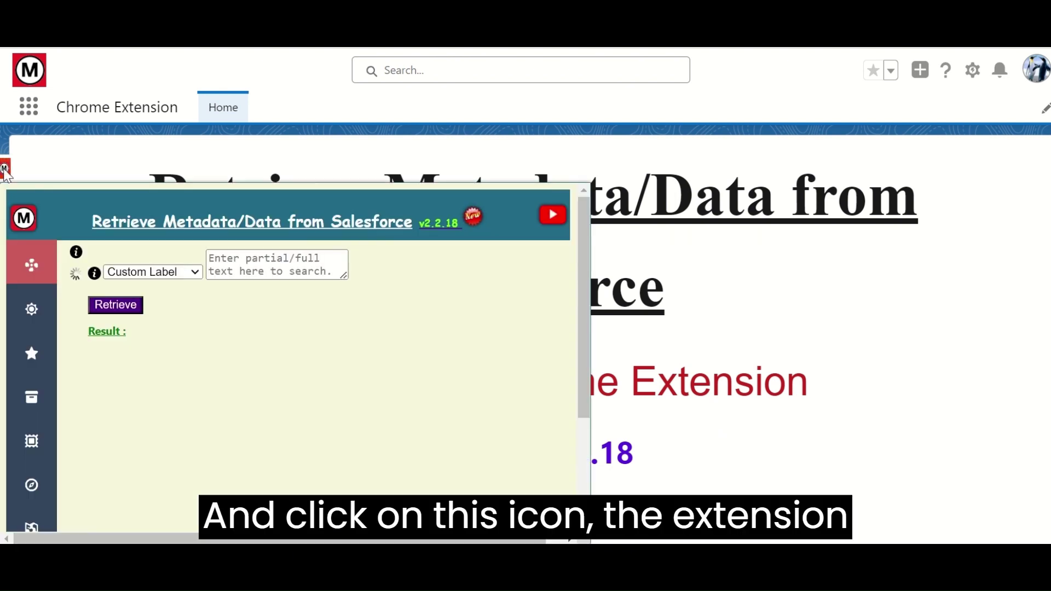
mouse_move(78, 277)
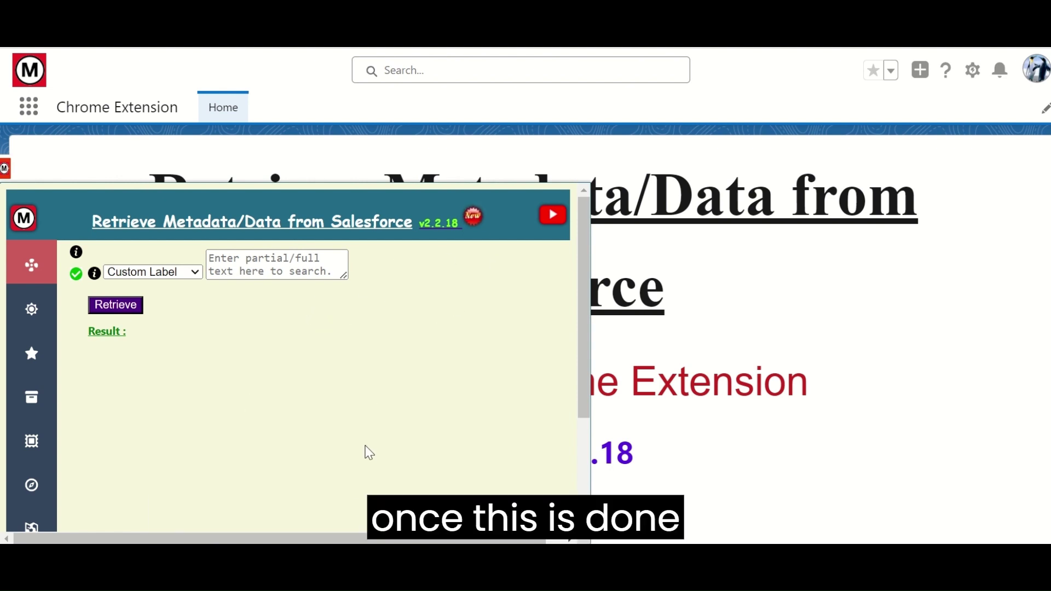
scroll(65, 419, down, 3)
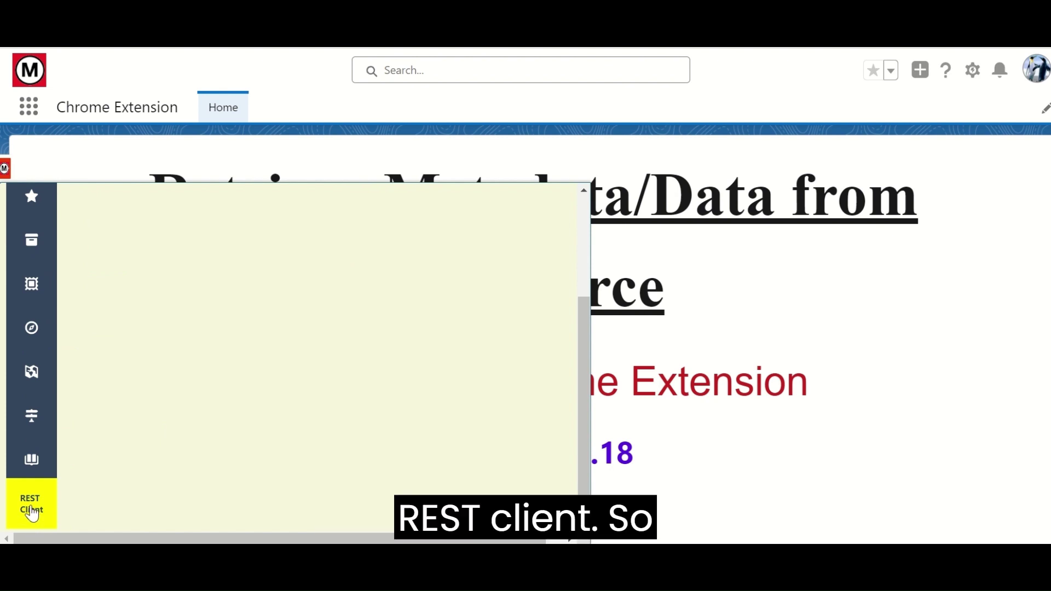
click(32, 515)
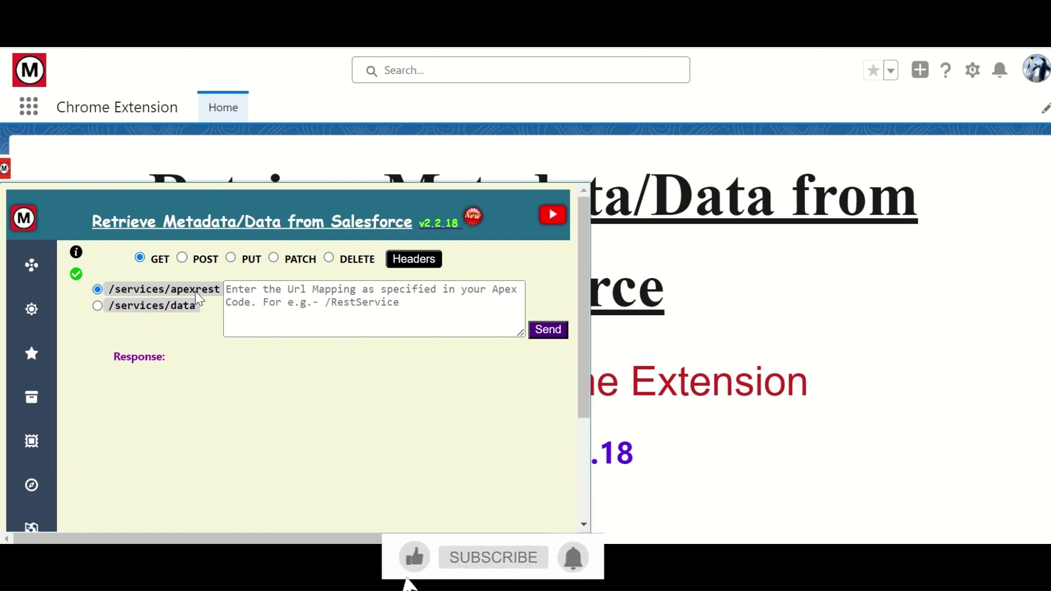
click(270, 323)
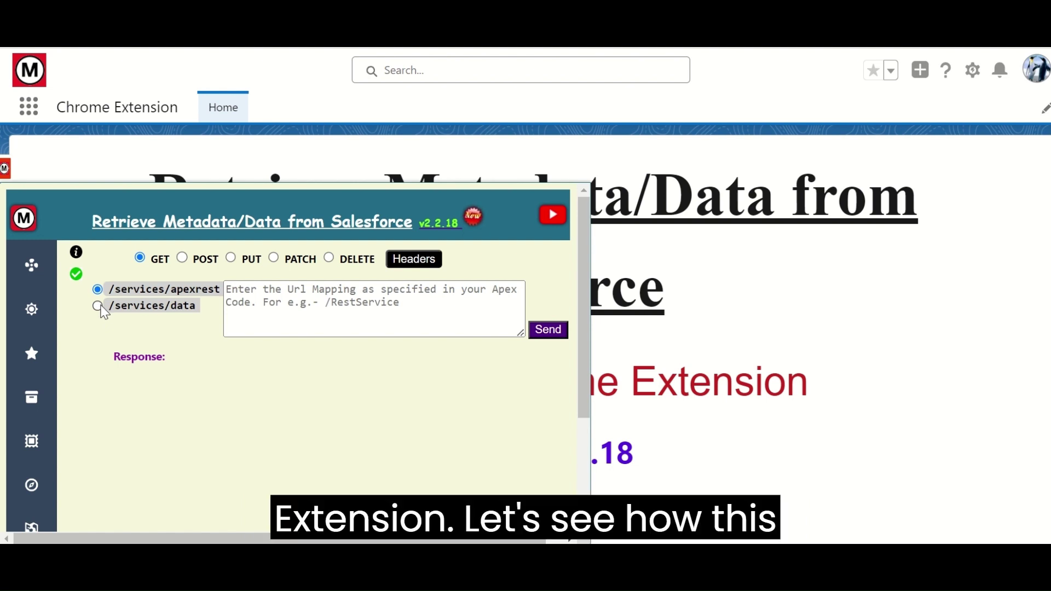
Step: Choose /services/data as the base path and begin the endpoint with /v60.0/query?q=
click(98, 306)
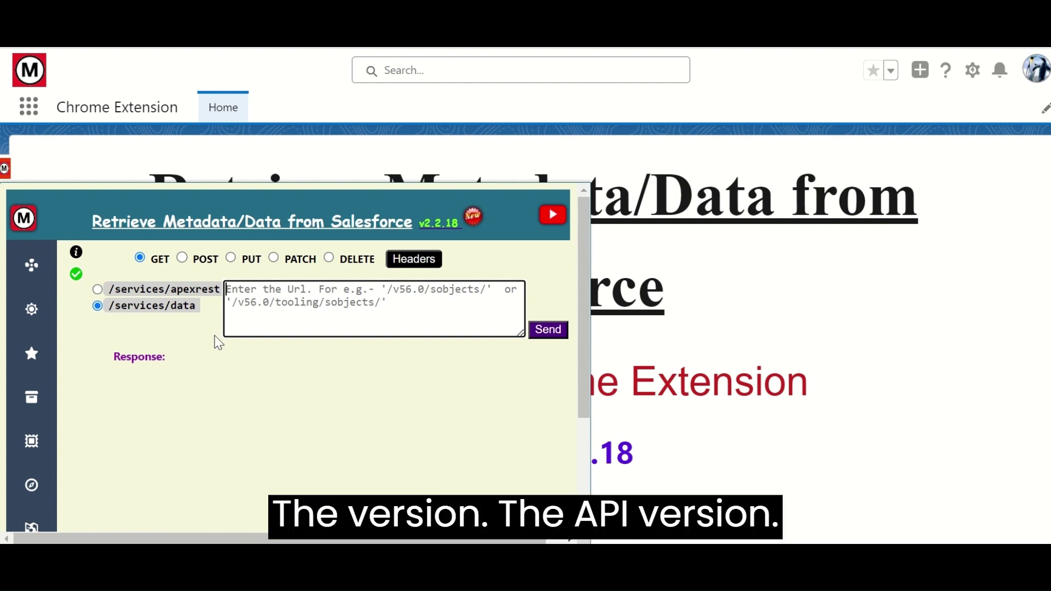
text(/)
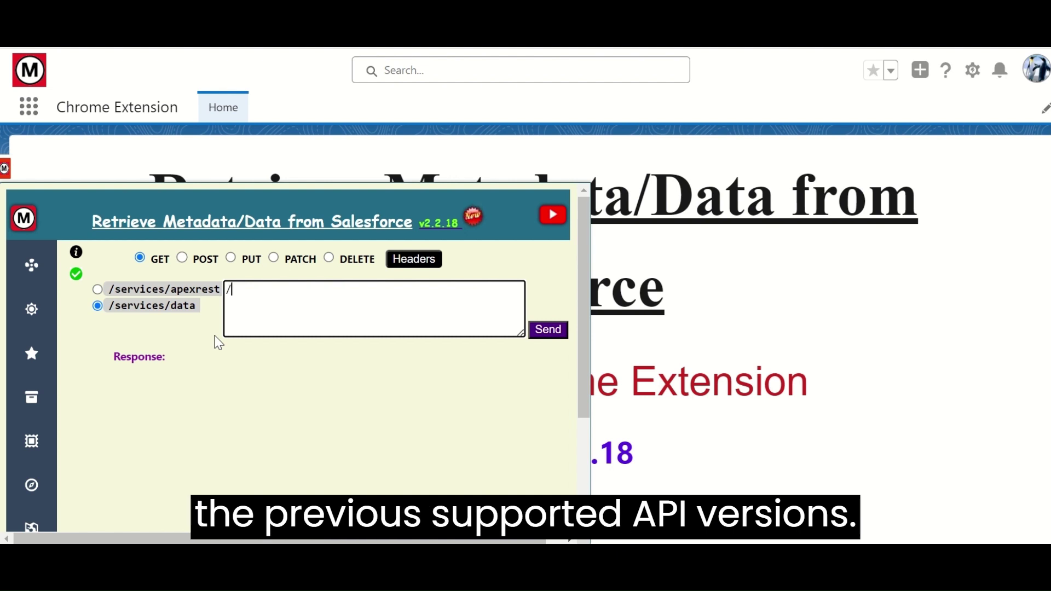
text(v)
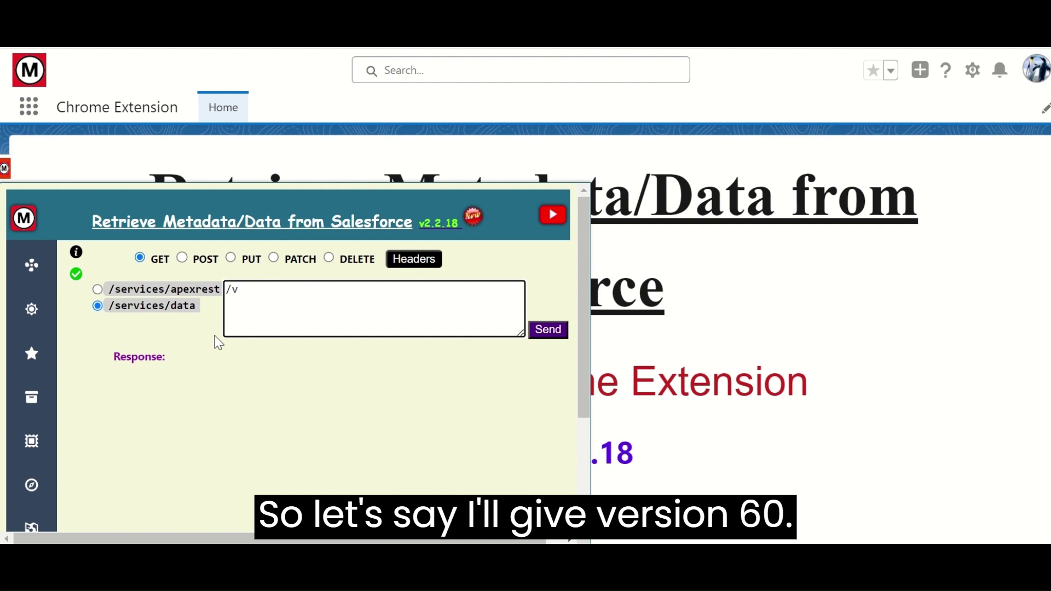
text(60.0)
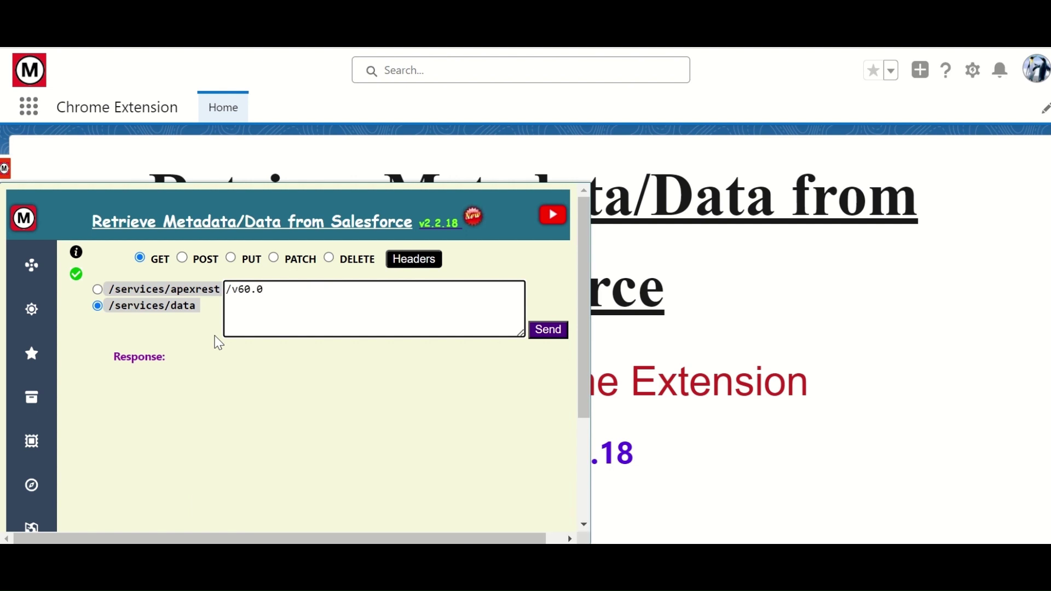
text(/)
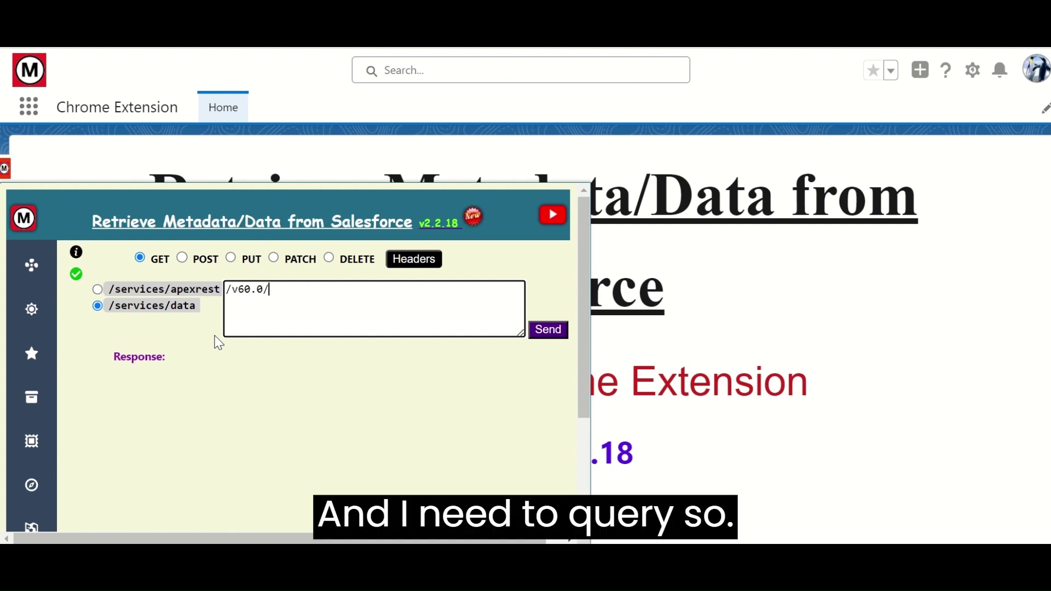
text(query)
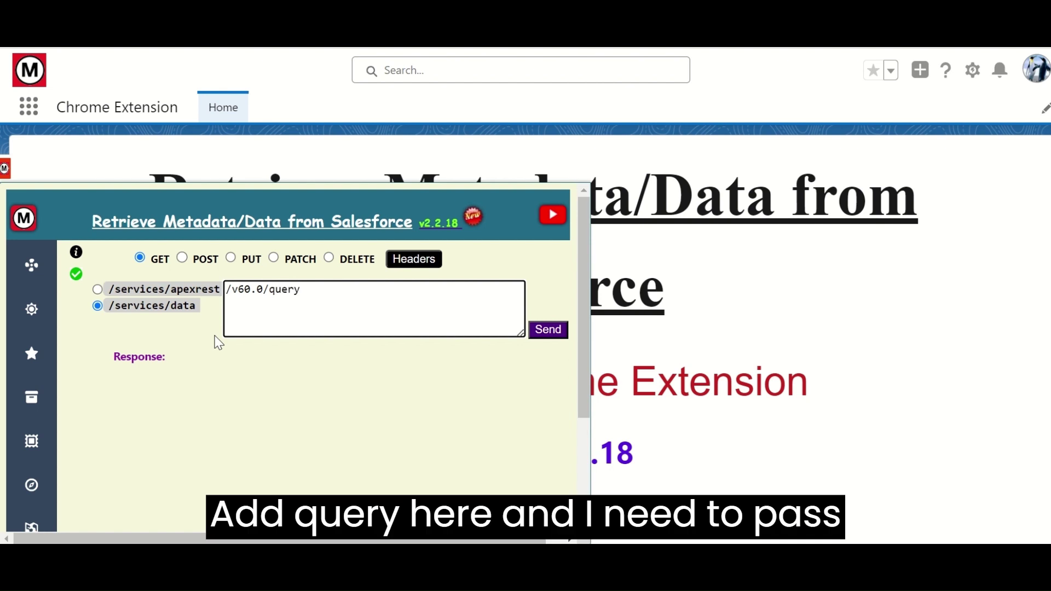
text(?q=)
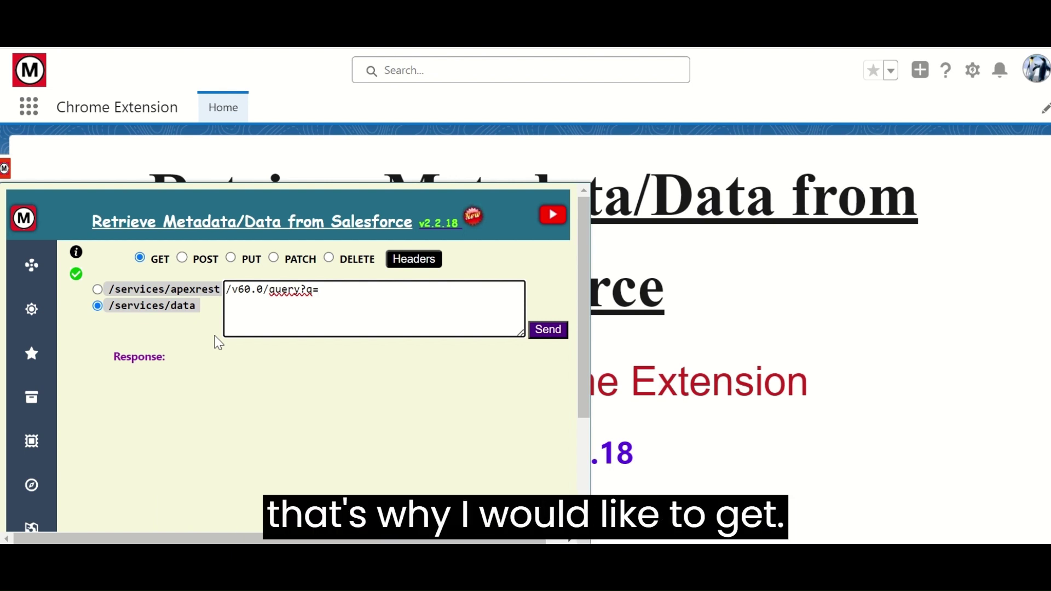
Step: Complete the endpoint with the query "select id from case limit 10" and send the GET request
text(select)
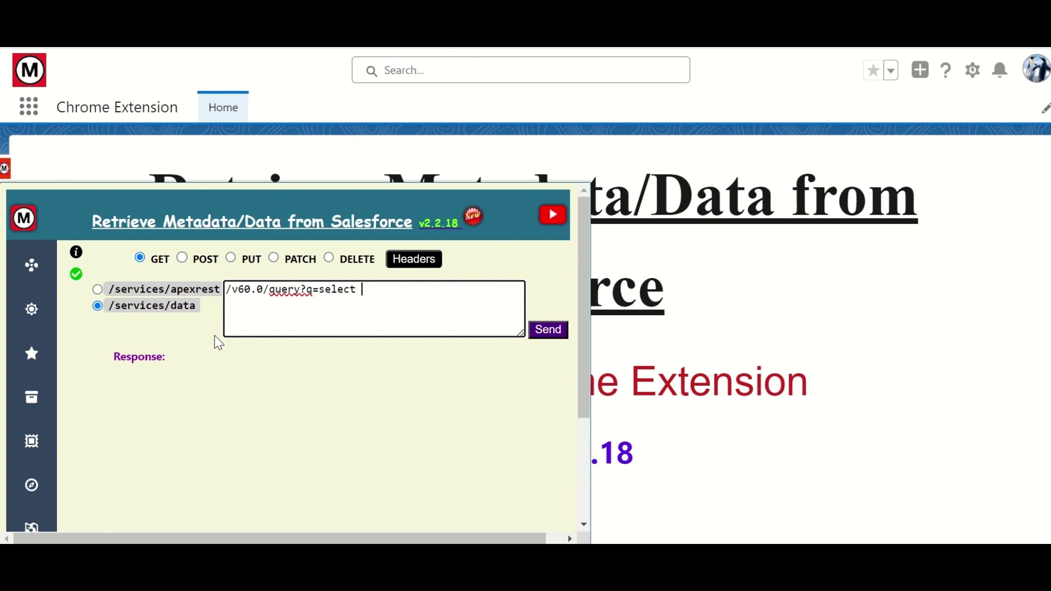
text( id from )
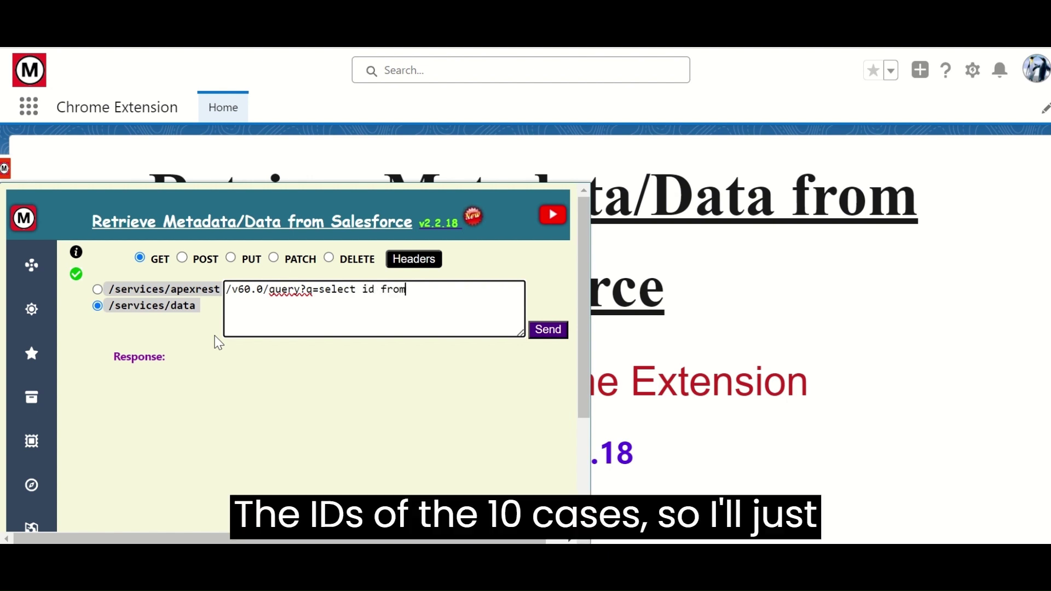
text(cases)
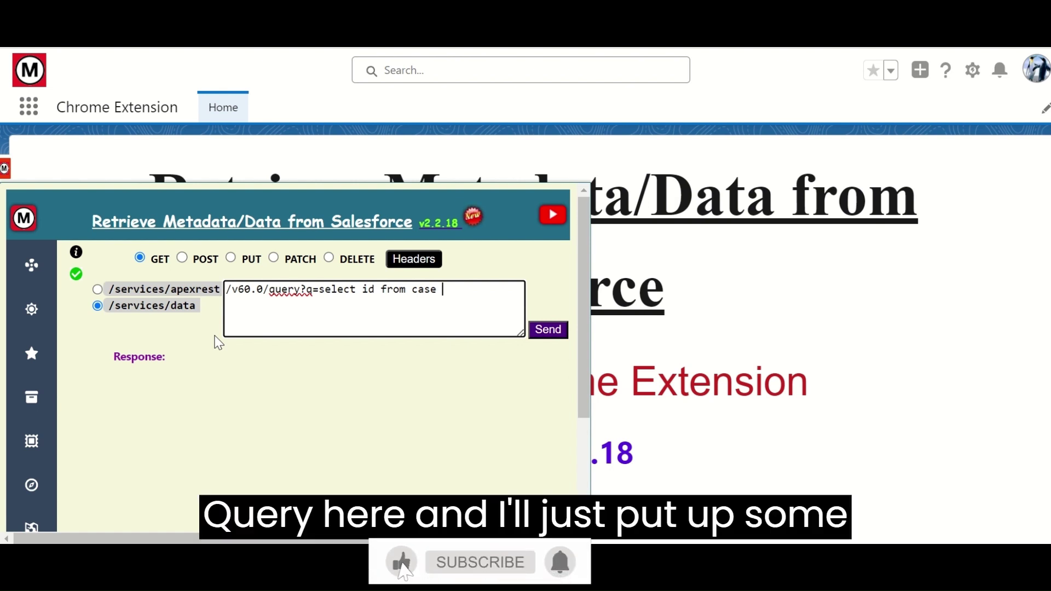
text(l)
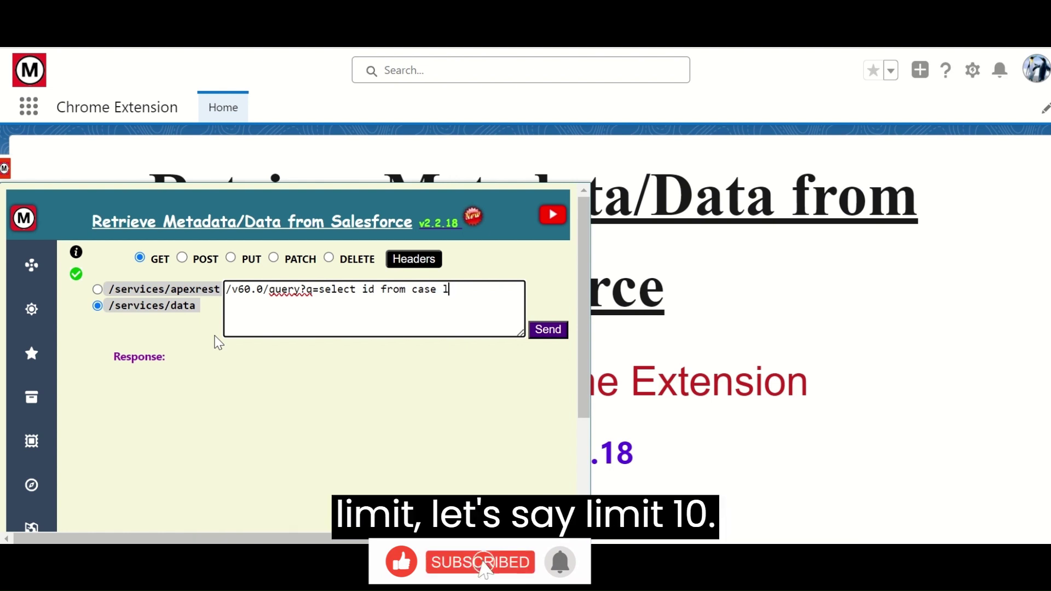
text(imit 10)
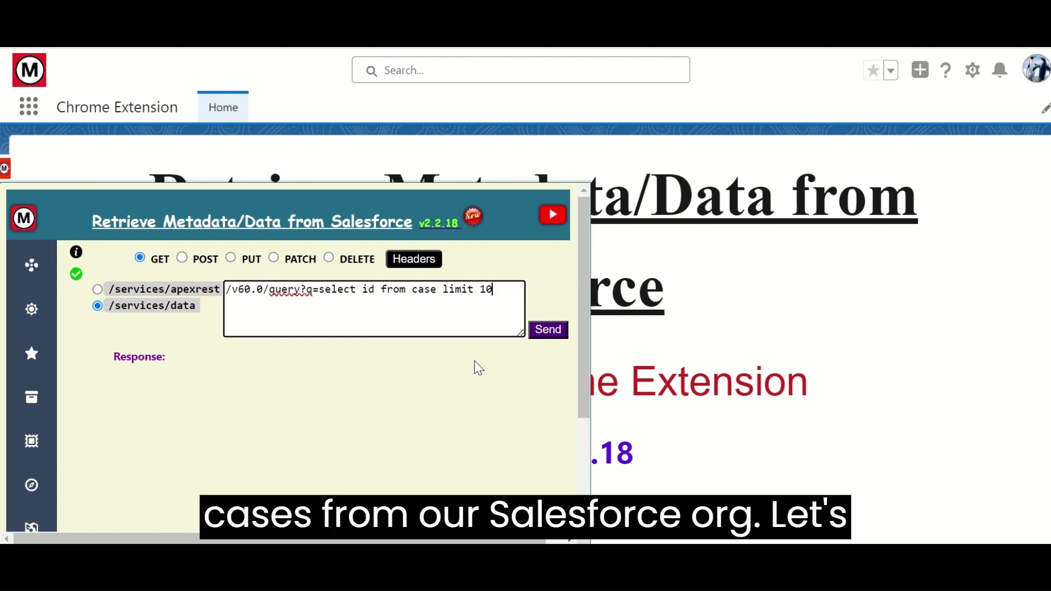
scroll(491, 455, down, 2)
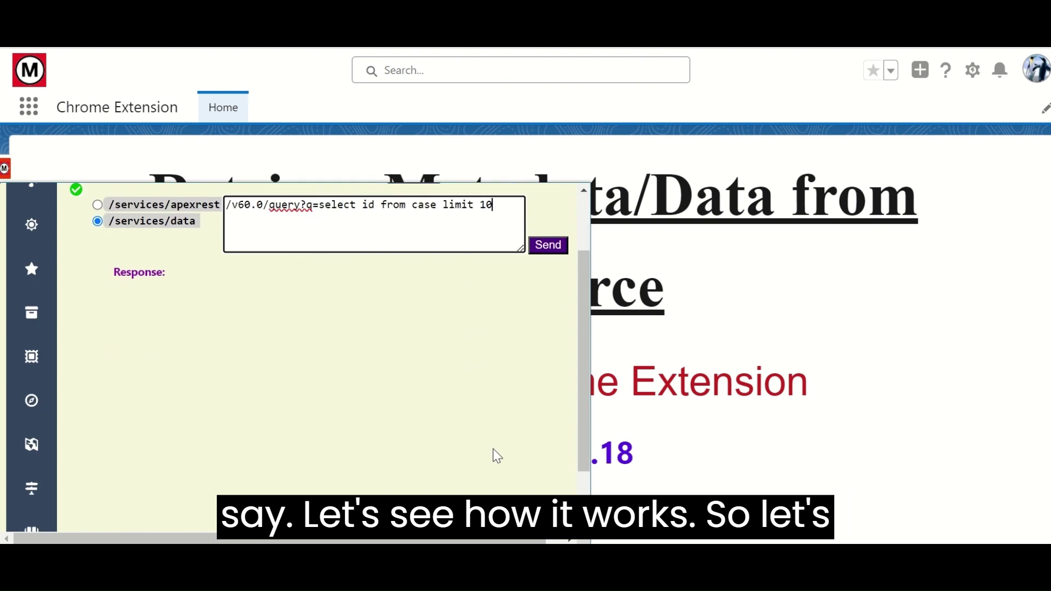
scroll(493, 453, up, 2)
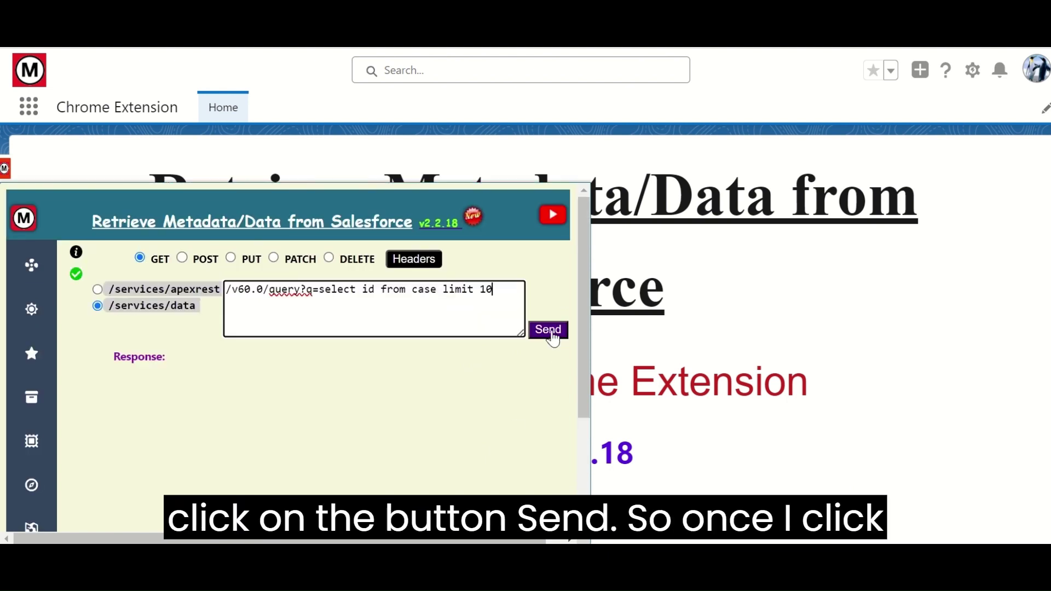
click(550, 331)
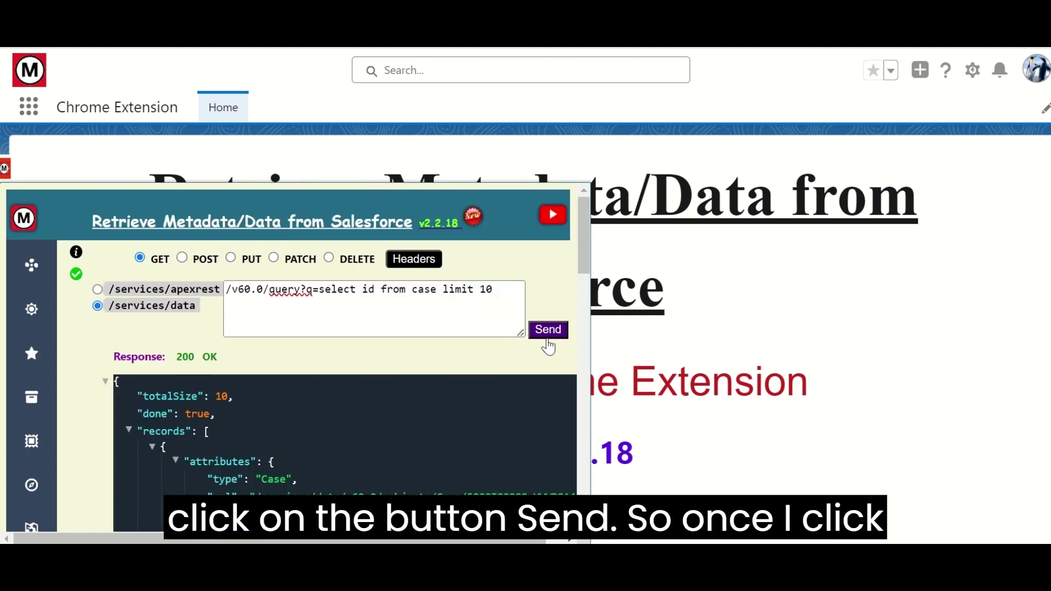
Step: Examine the response's total size and case records, and copy the Id of the first record
scroll(333, 413, down, 1)
scroll(333, 413, down, 1)
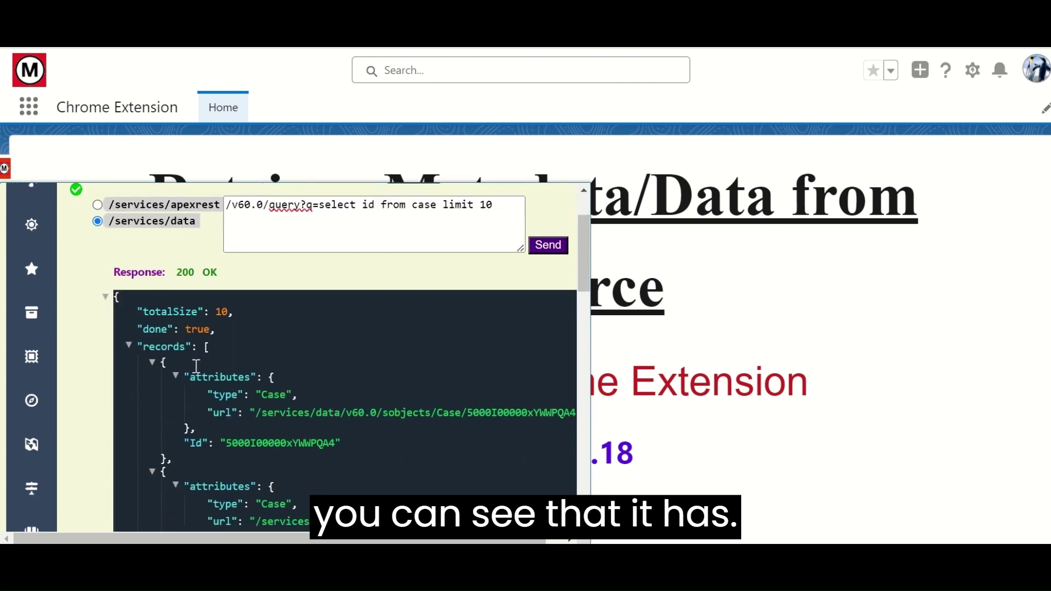
scroll(357, 427, up, 2)
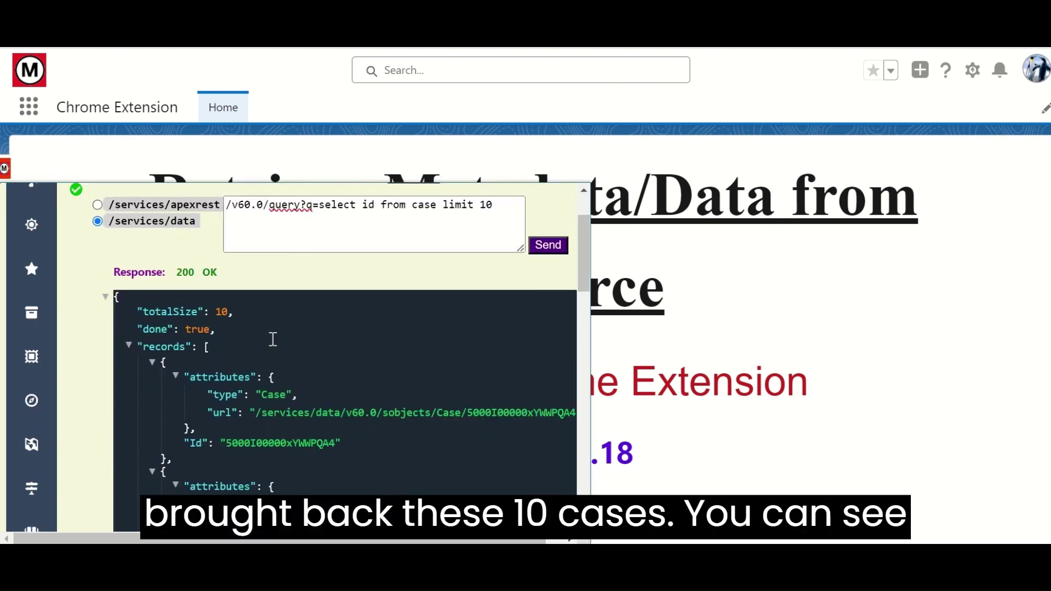
drag(136, 312, 234, 312)
scroll(271, 400, down, 2)
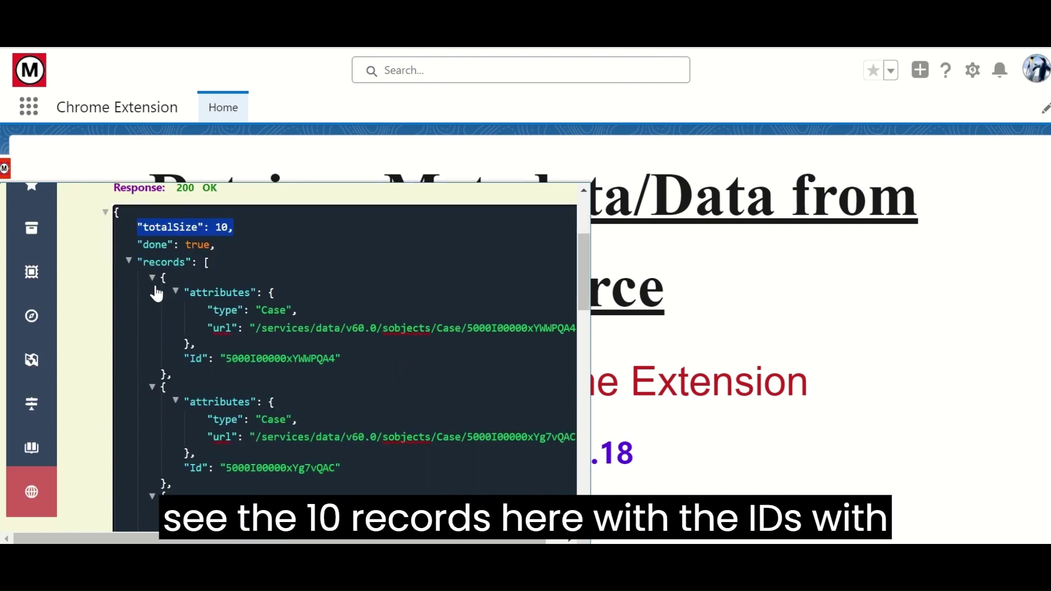
double_click(249, 361)
key(ctrl+c)
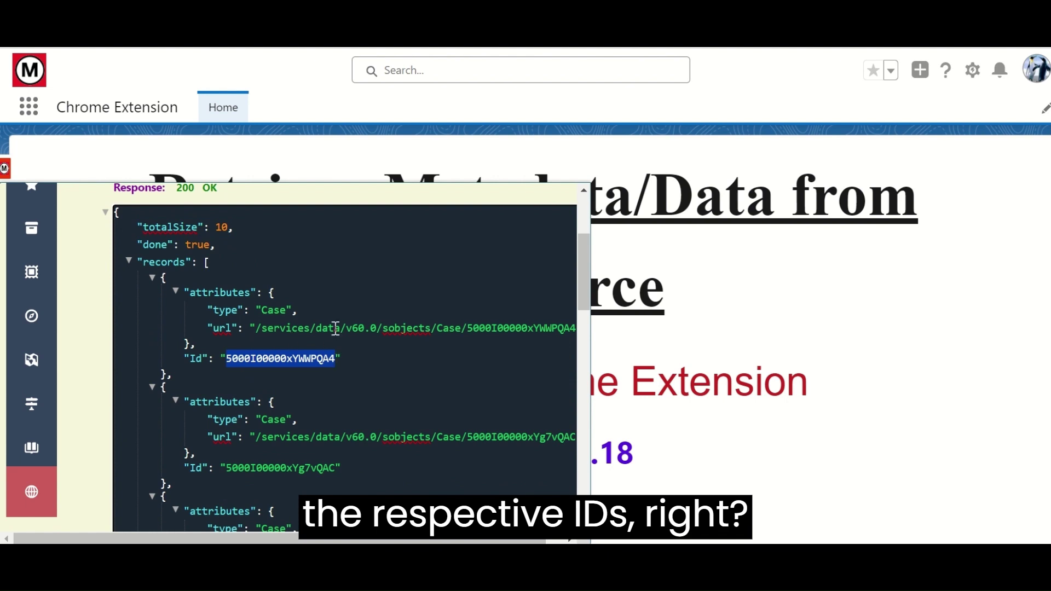
Step: Collapse the first five case records in the response and look through the remaining ones
click(154, 278)
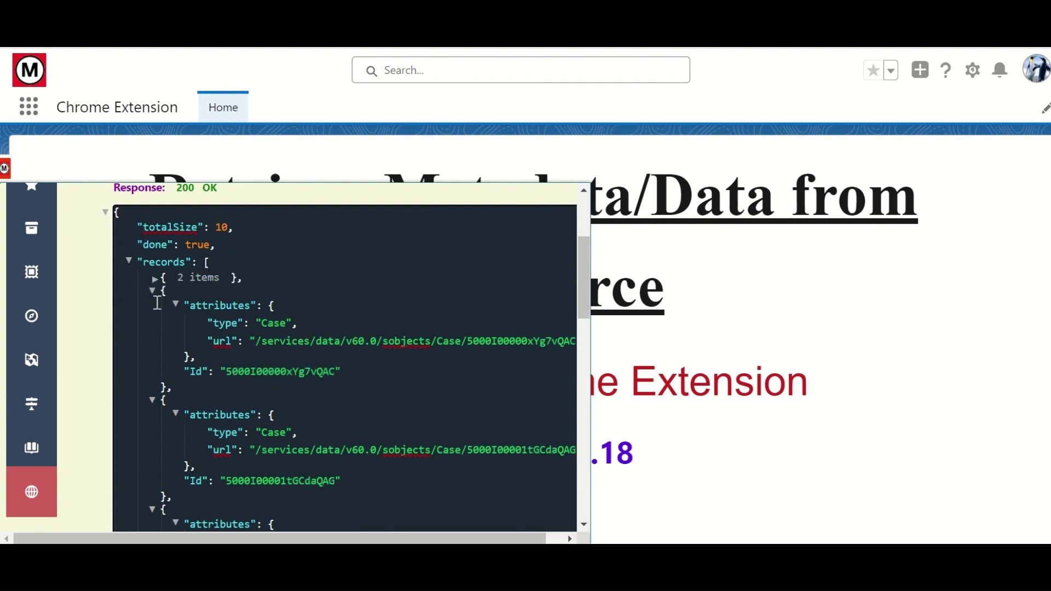
click(153, 292)
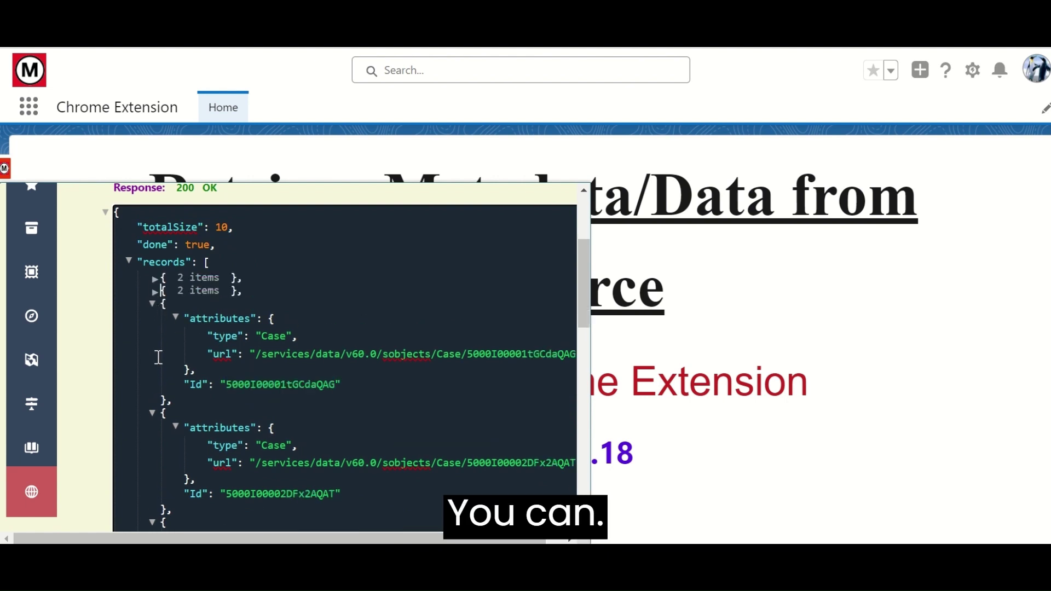
click(154, 305)
click(154, 317)
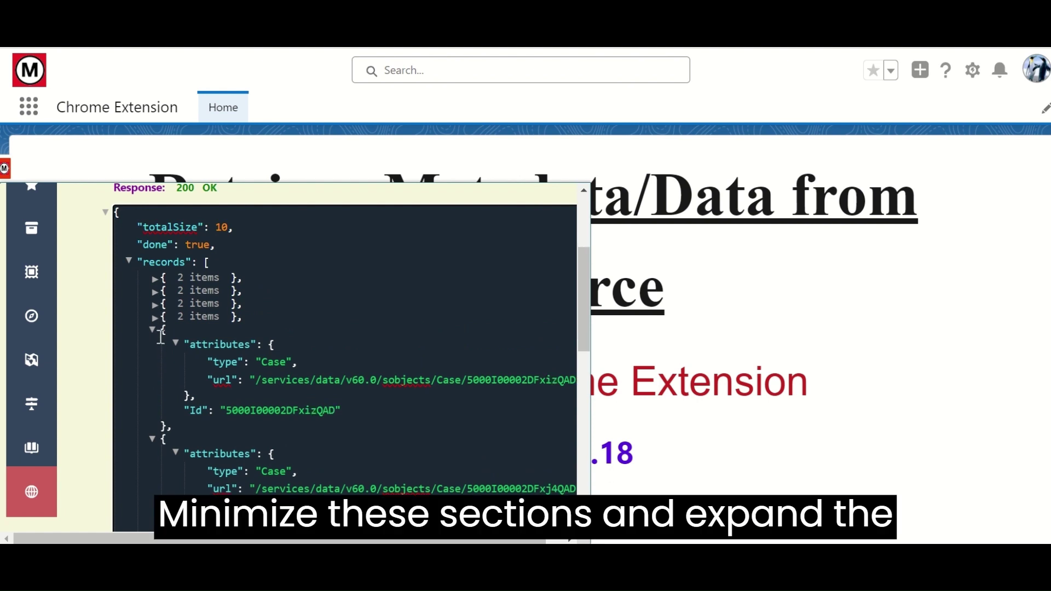
click(154, 331)
scroll(221, 410, down, 5)
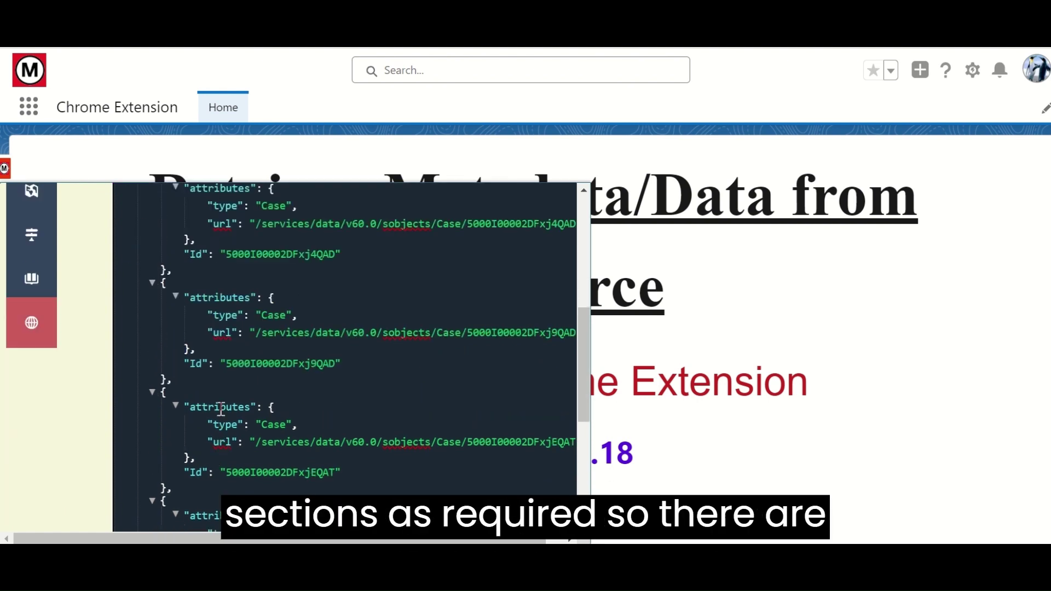
scroll(221, 409, up, 10)
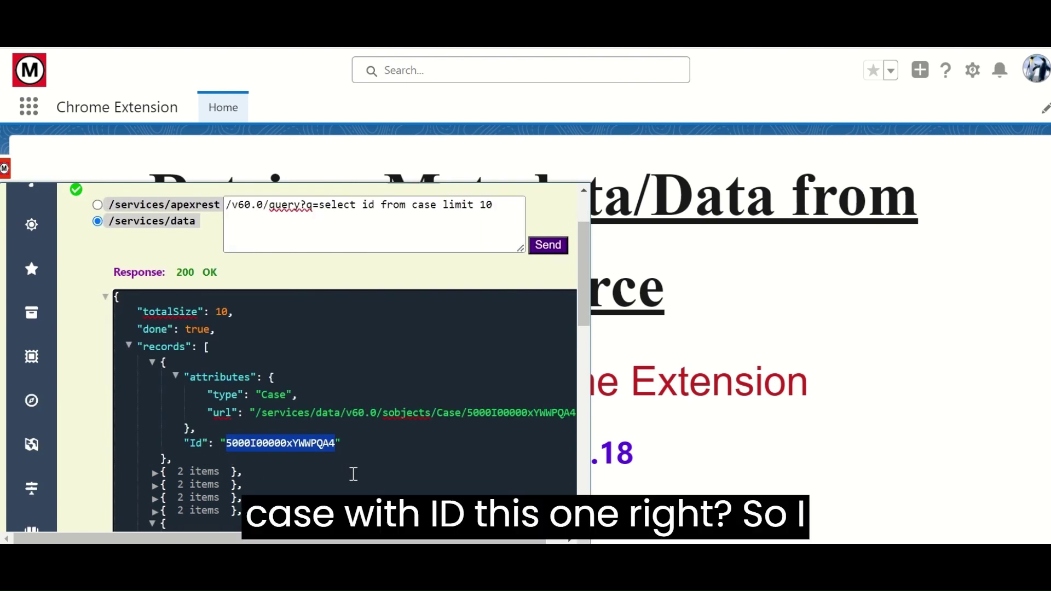
Step: Replace the query part of the endpoint with sobjects/Case/Id/ followed by the copied case Id, and send the GET request
scroll(383, 432, up, 2)
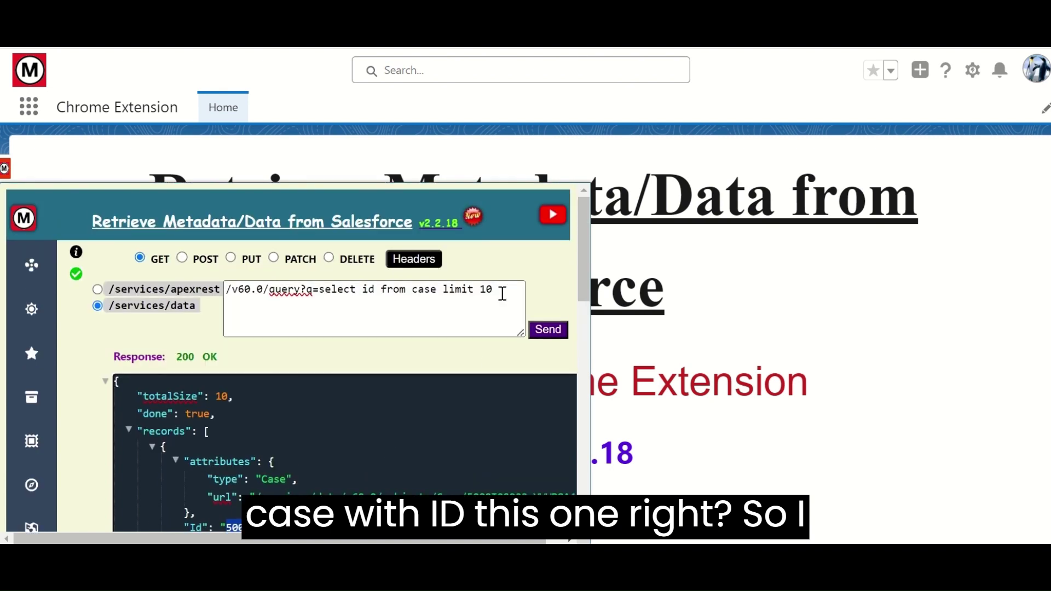
drag(494, 290, 269, 289)
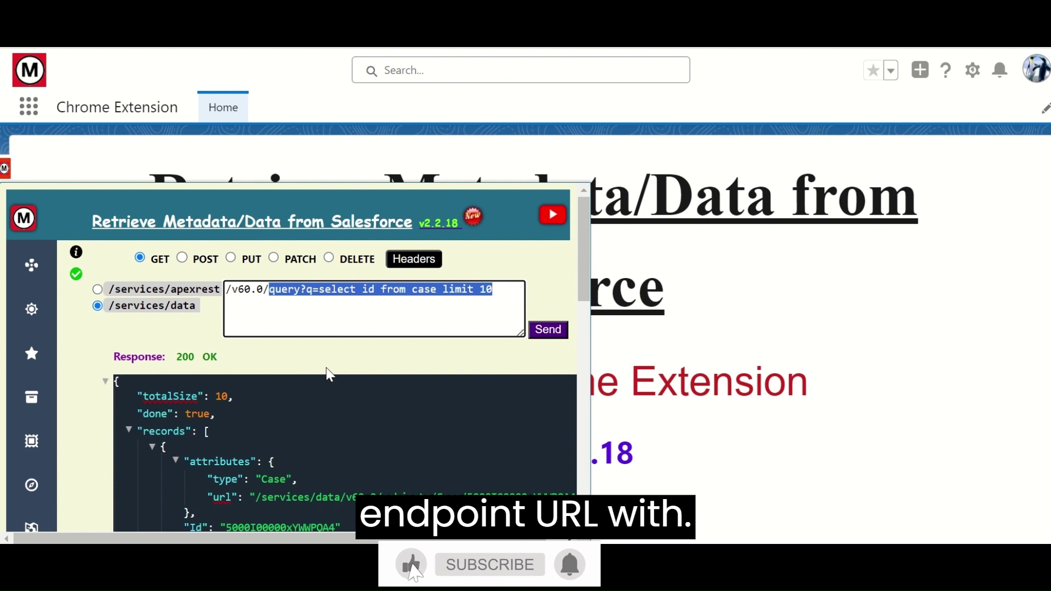
key(BackSpace)
text(sobjects)
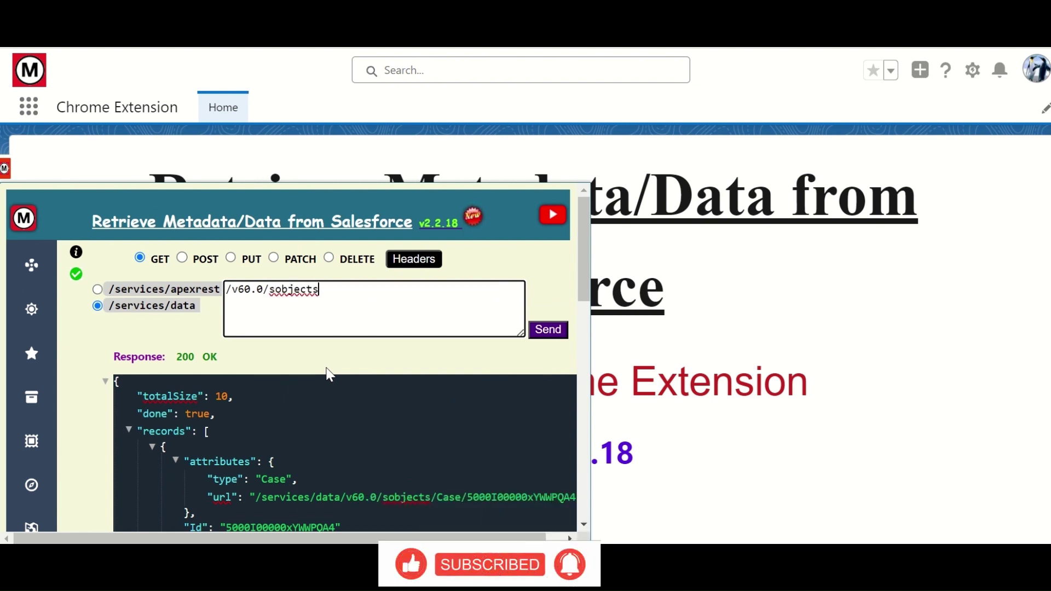
text(/Case/I)
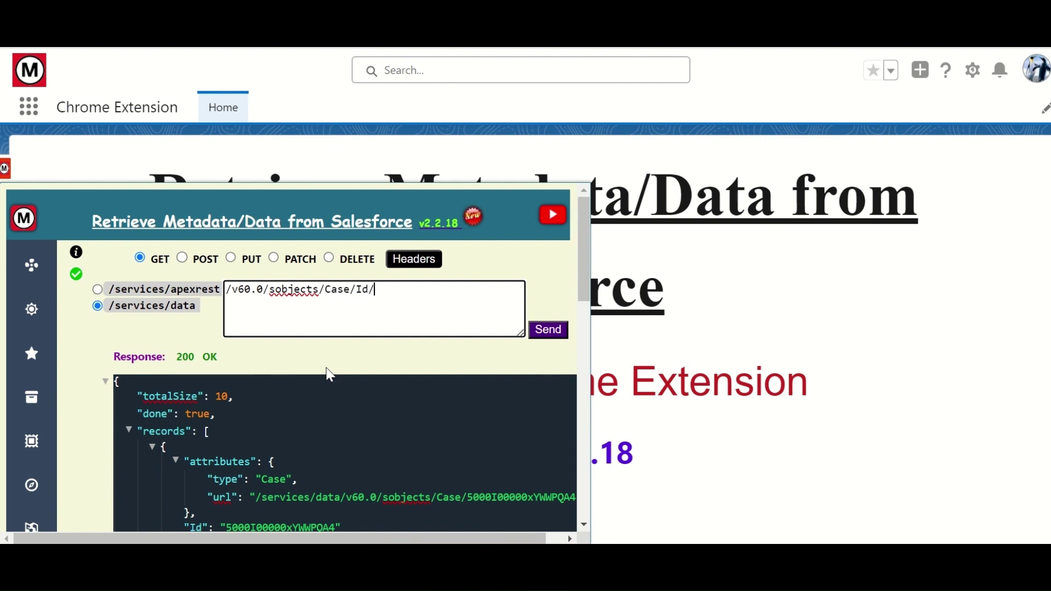
text(d/)
key(ctrl+v)
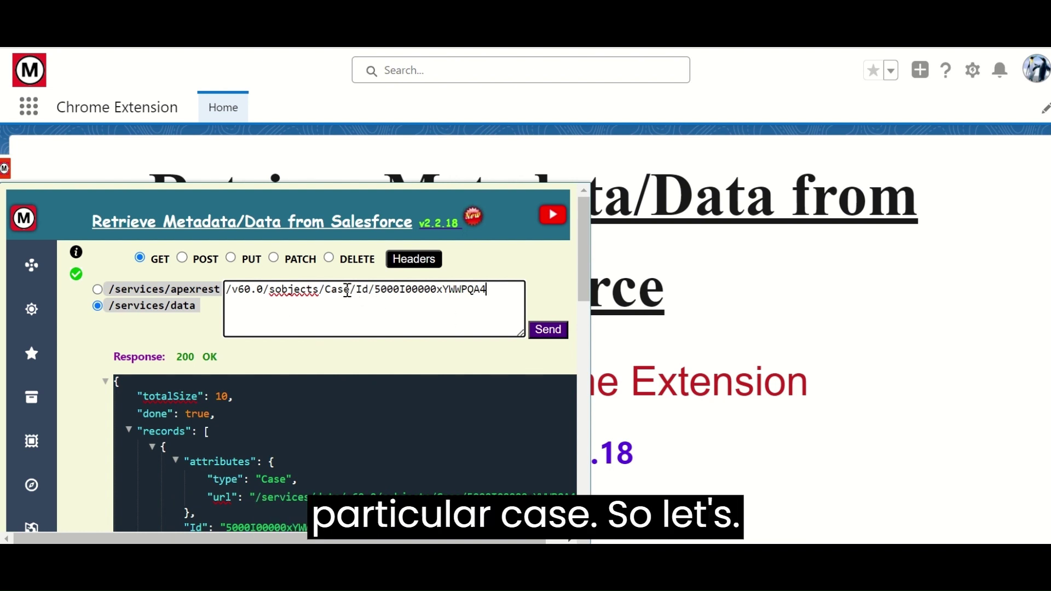
double_click(395, 290)
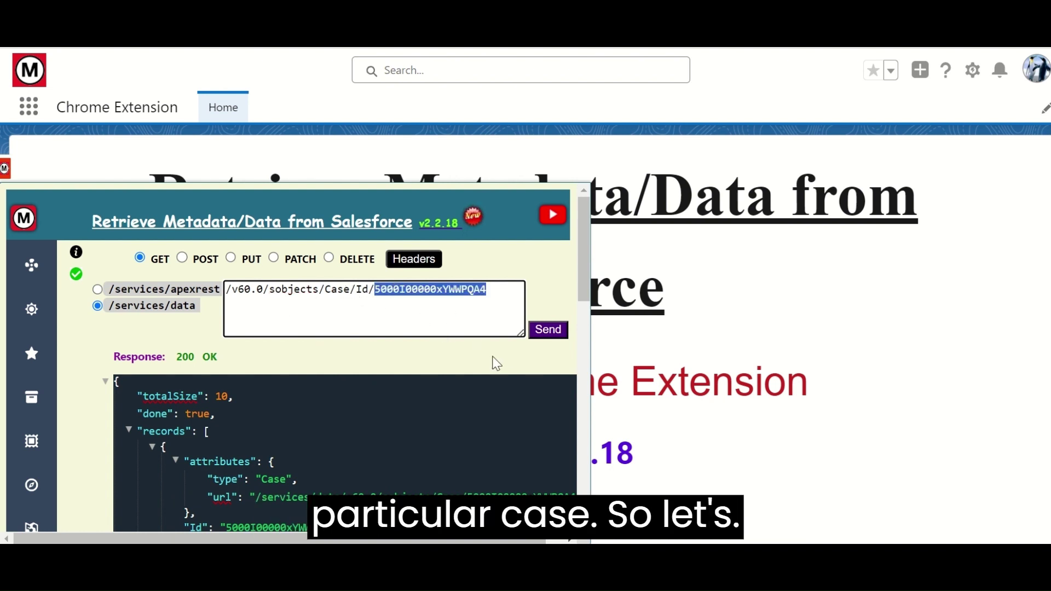
click(551, 335)
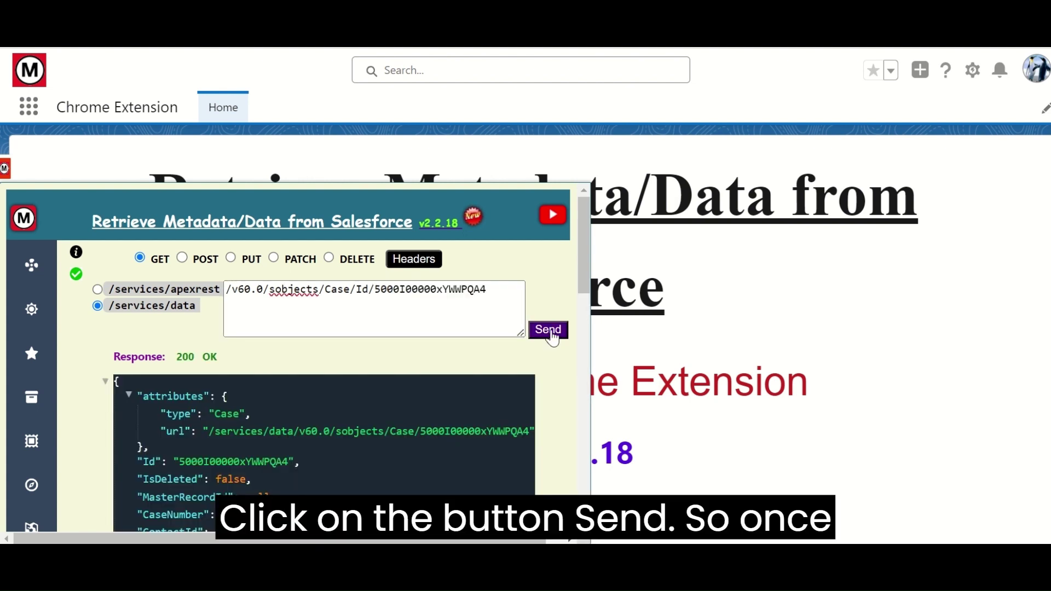
Step: Examine the response's status code, the returned record Id and all the fields of the case
double_click(185, 356)
click(189, 356)
scroll(80, 414, down, 3)
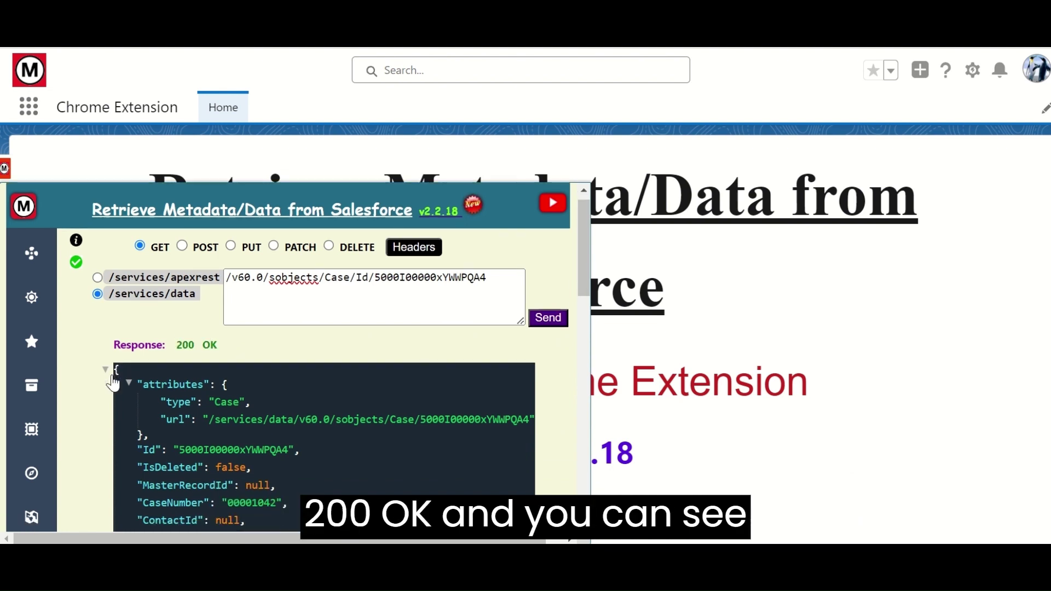
double_click(237, 378)
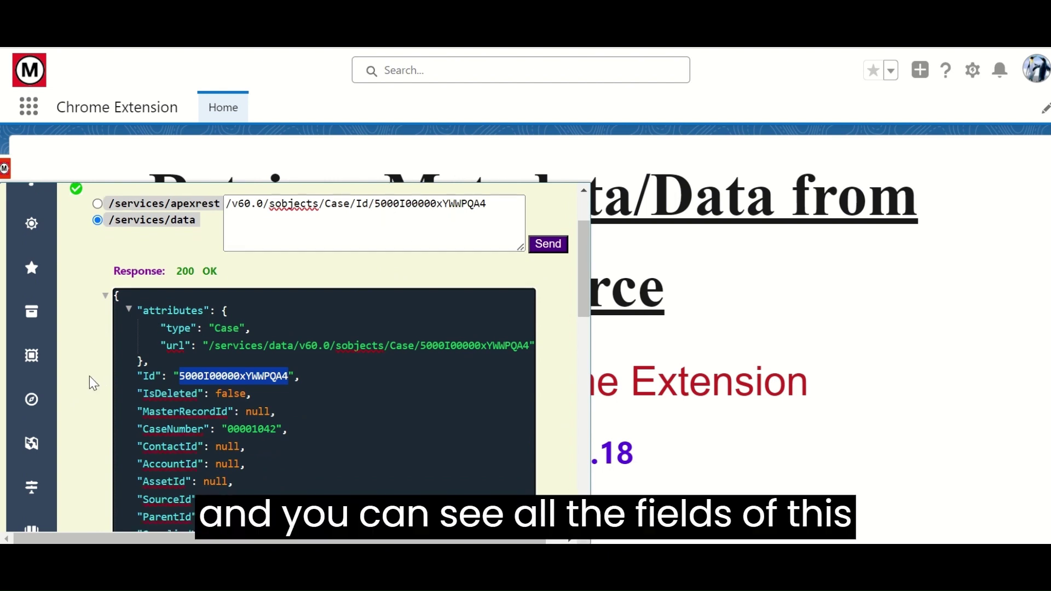
scroll(89, 377, down, 1)
scroll(366, 381, down, 3)
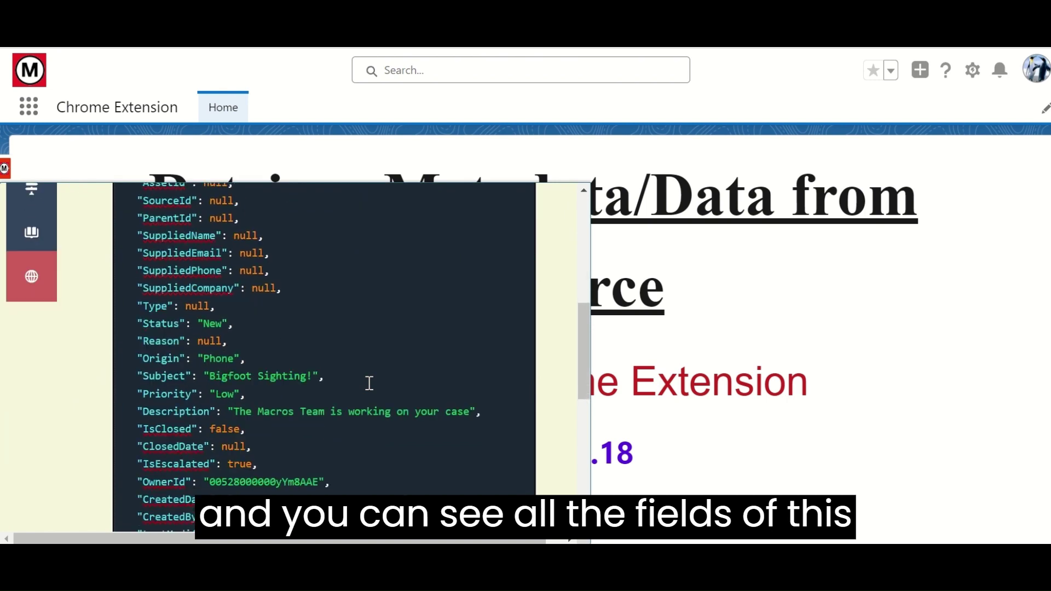
scroll(369, 384, down, 3)
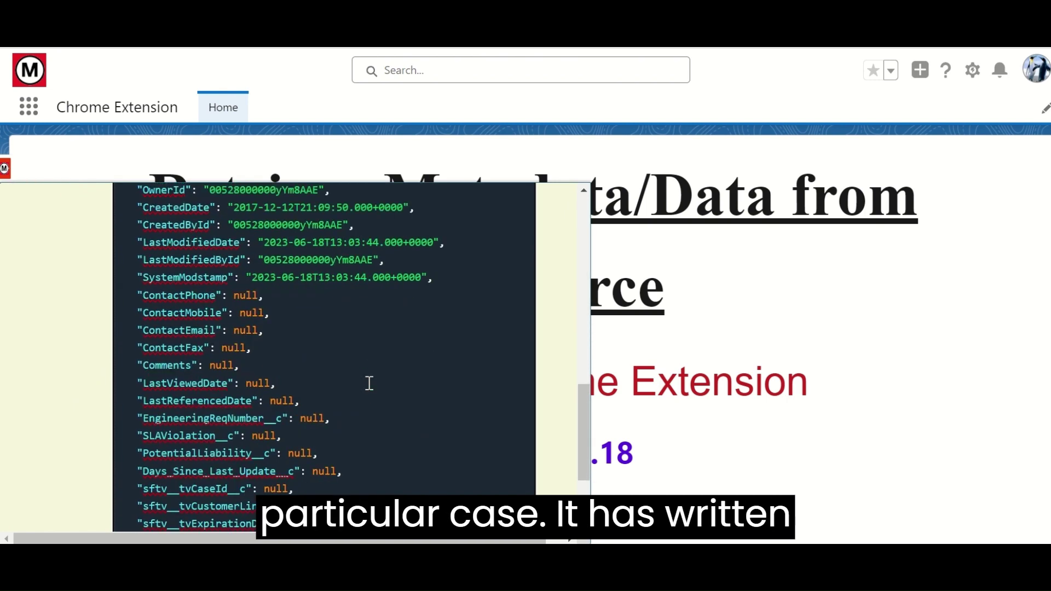
scroll(370, 383, down, 2)
scroll(370, 384, up, 5)
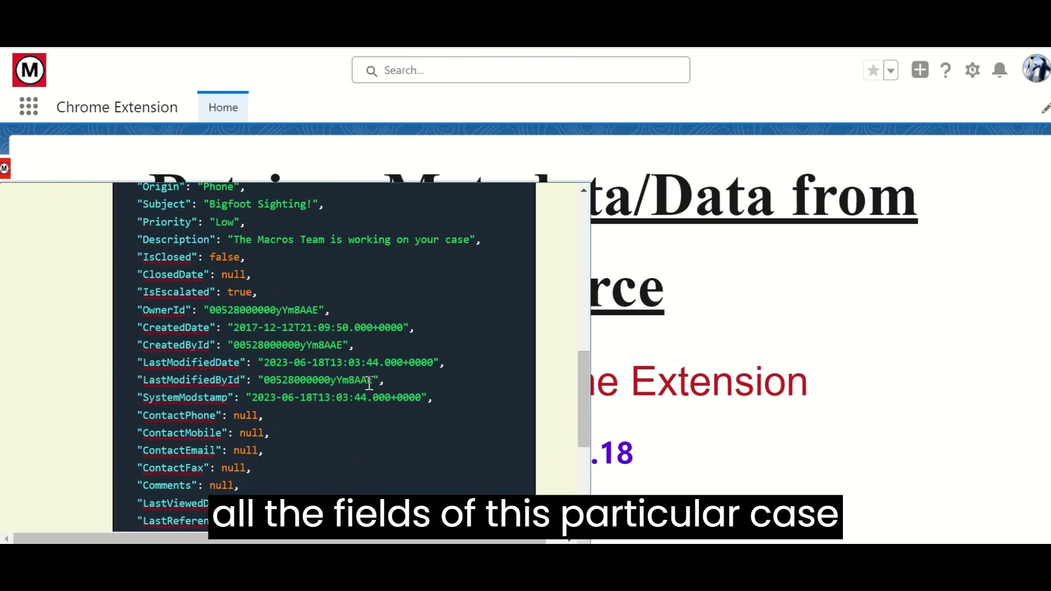
scroll(369, 383, up, 4)
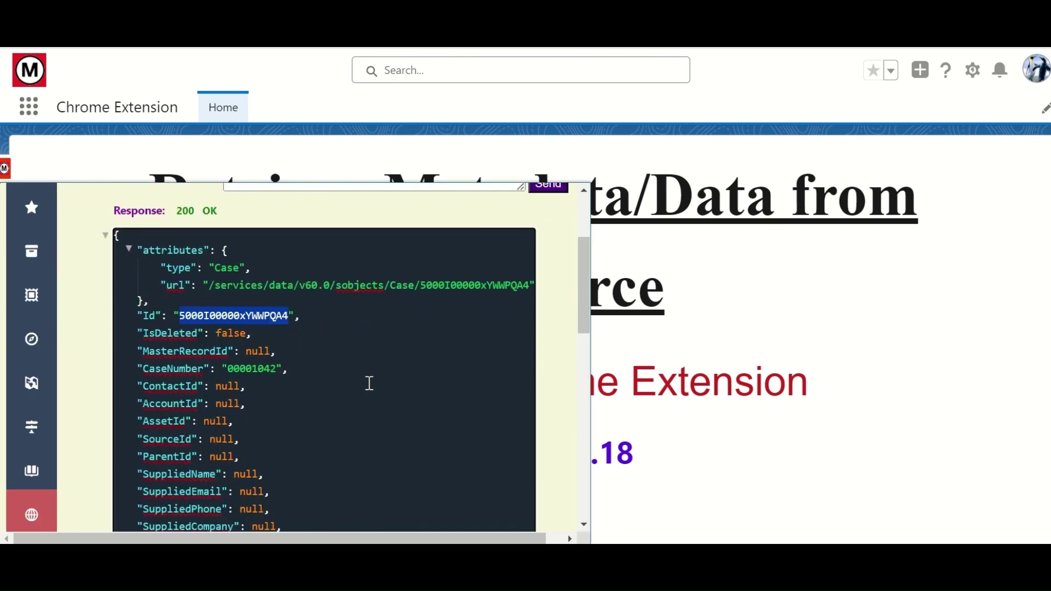
scroll(370, 383, up, 2)
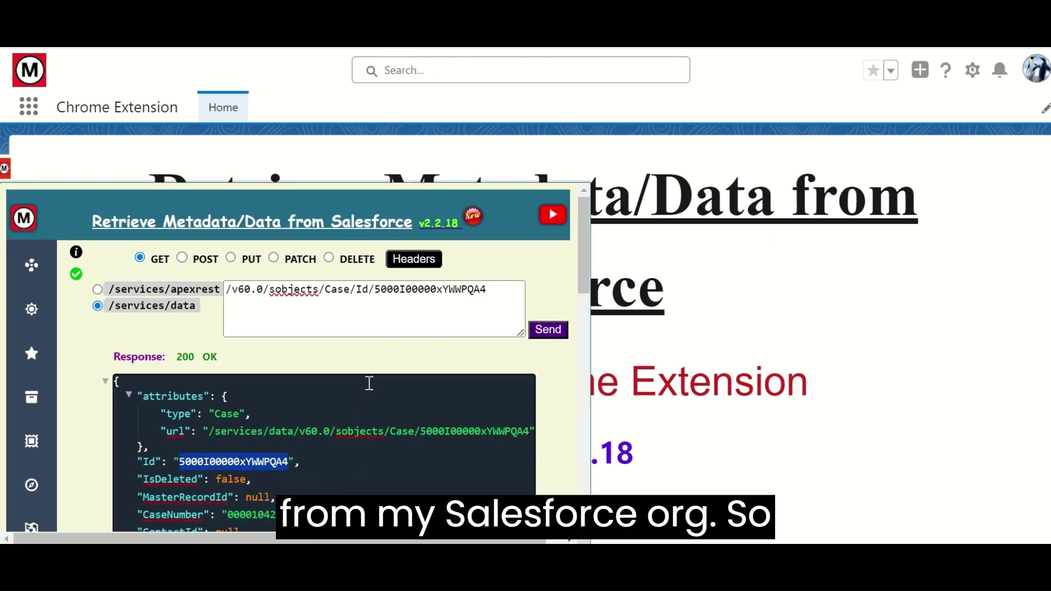